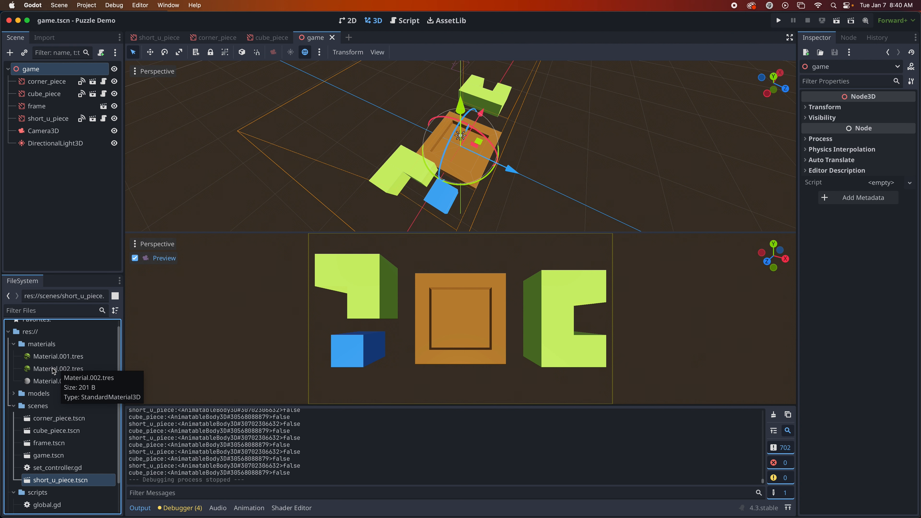
Step: Open Material.002.tres from the materials folder and examine its albedo colour setting
{"action": "left_click", "coordinate": [47, 370]}
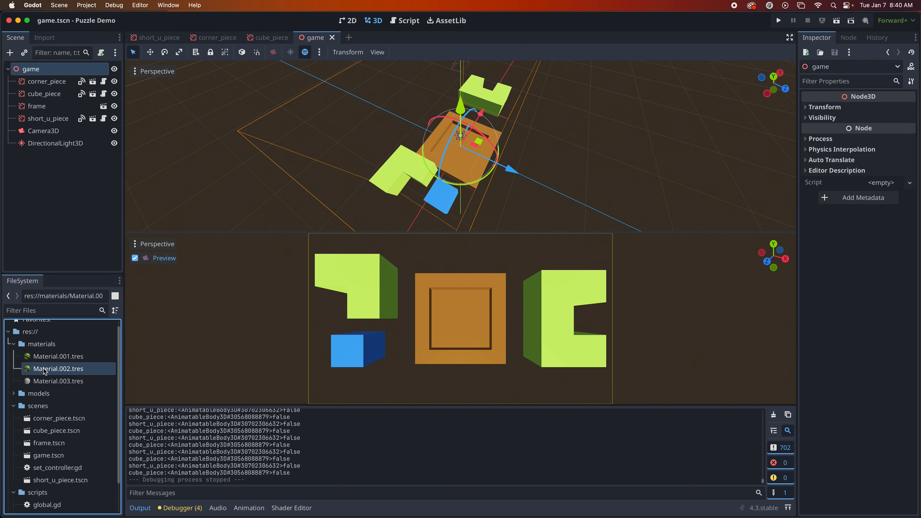
{"action": "double_click", "coordinate": [45, 370]}
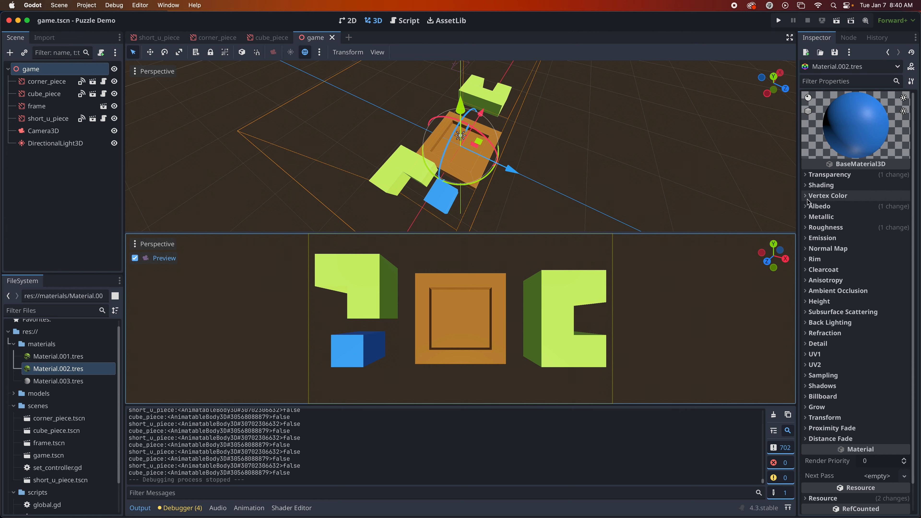
{"action": "left_click", "coordinate": [806, 206]}
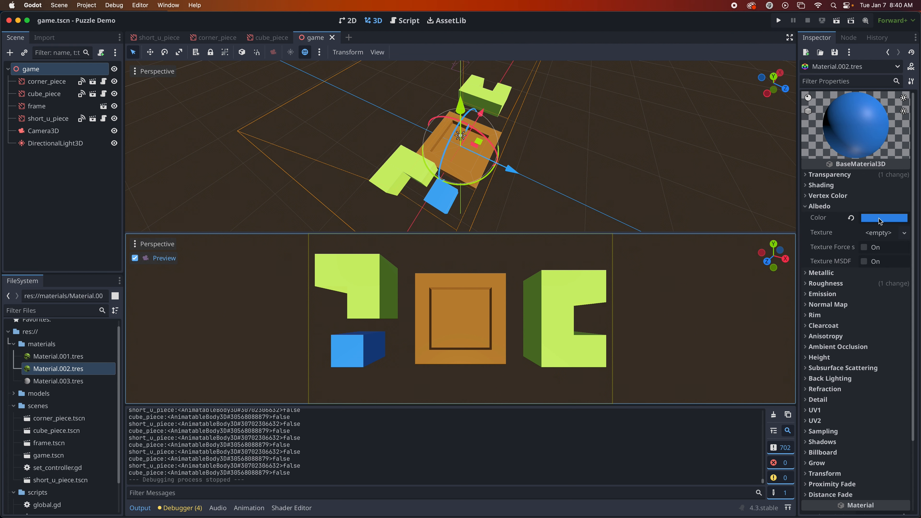
{"action": "mouse_move", "coordinate": [882, 219]}
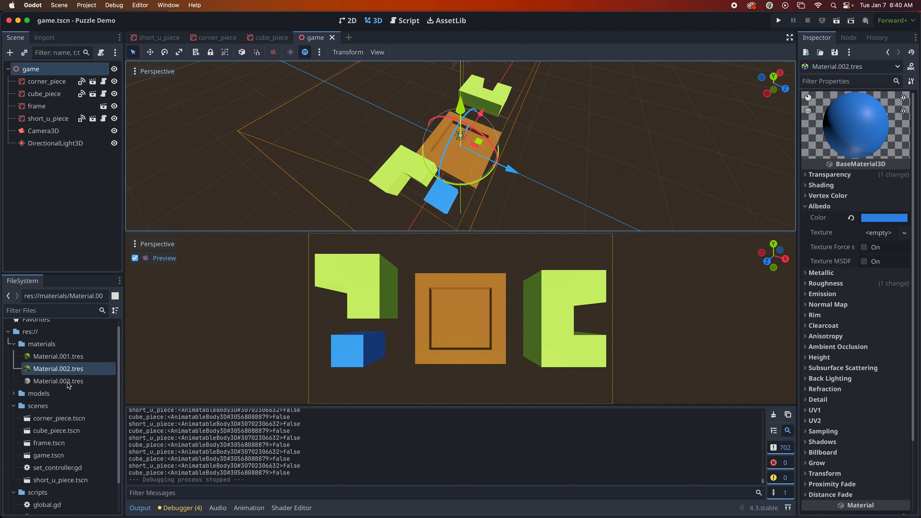
Step: Duplicate Material.002.tres in the materials folder as Purple.tres
{"action": "right_click", "coordinate": [44, 371]}
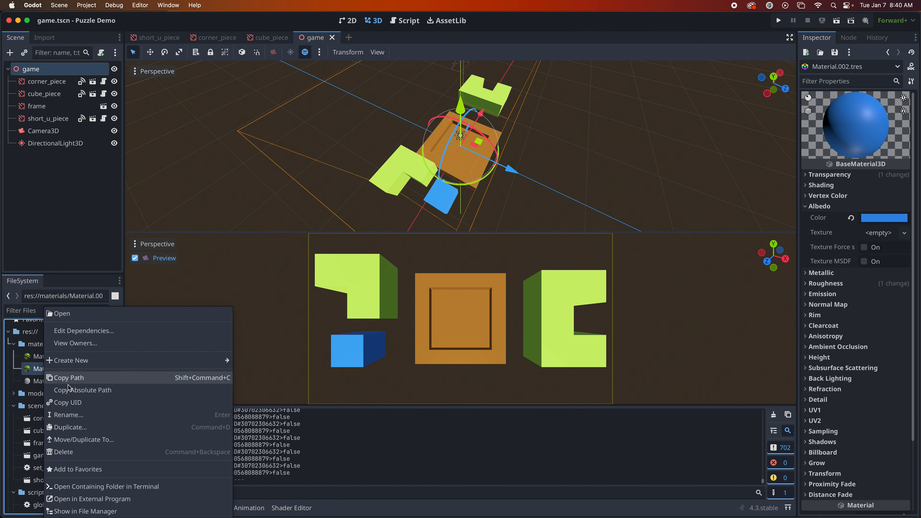
{"action": "left_click", "coordinate": [75, 428]}
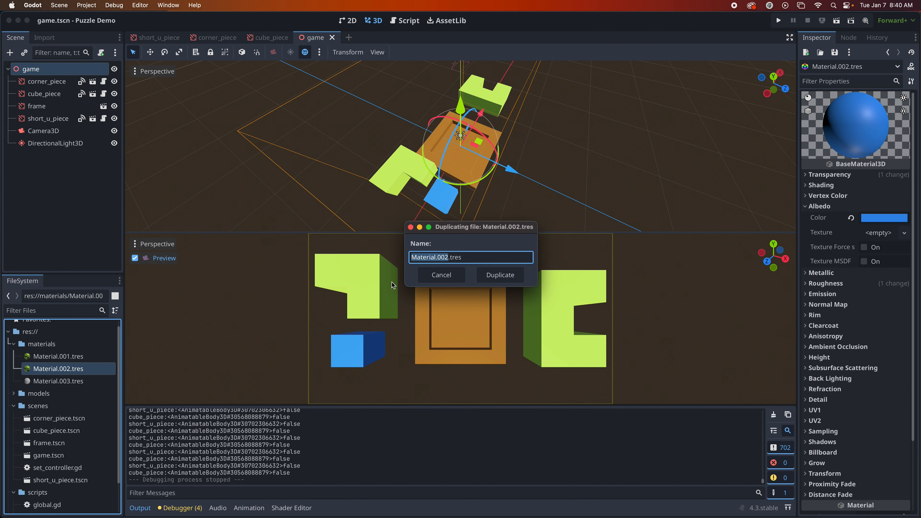
{"action": "type", "text": "Purple"}
{"action": "left_click", "coordinate": [498, 274]}
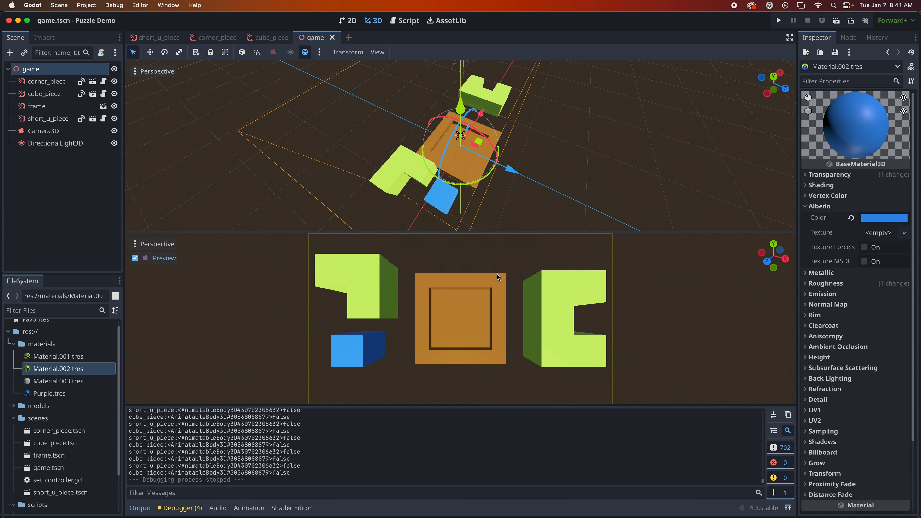
Step: Open Purple.tres and set its albedo colour to purple, hex cb6af2
{"action": "left_click", "coordinate": [61, 395]}
{"action": "double_click", "coordinate": [53, 394]}
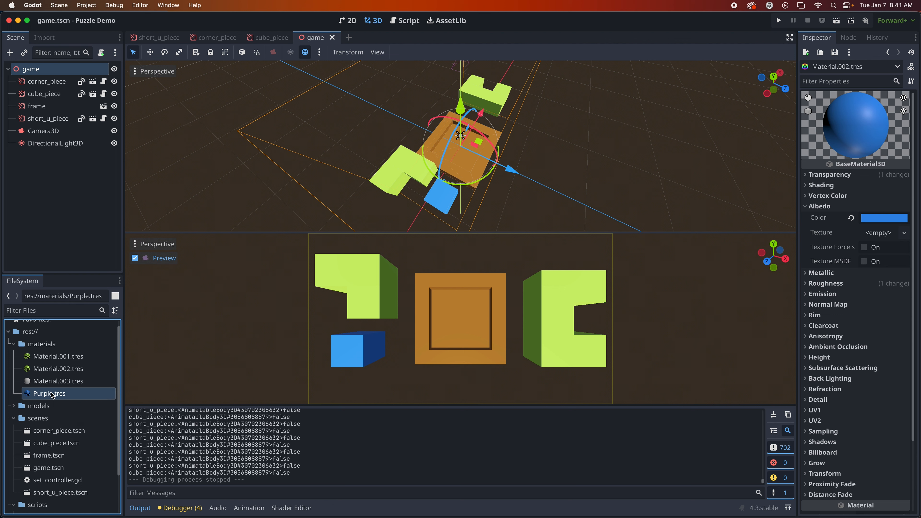
{"action": "left_click", "coordinate": [883, 219]}
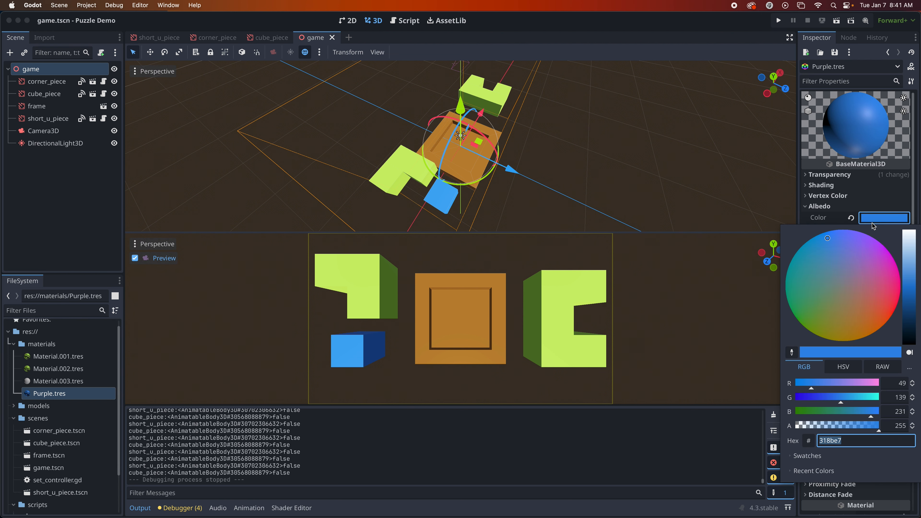
{"action": "left_click", "coordinate": [863, 243]}
{"action": "left_click_drag", "start_coordinate": [863, 243], "coordinate": [863, 244]}
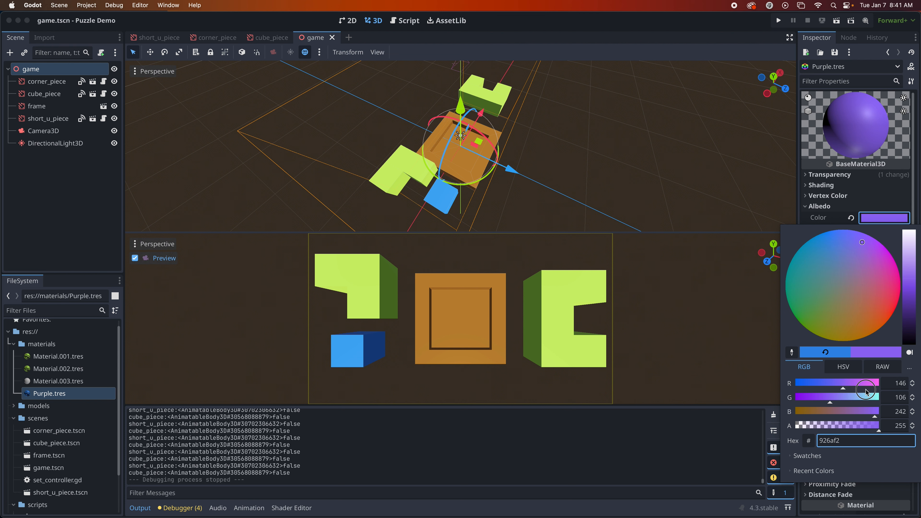
{"action": "left_click_drag", "start_coordinate": [868, 385], "coordinate": [863, 389]}
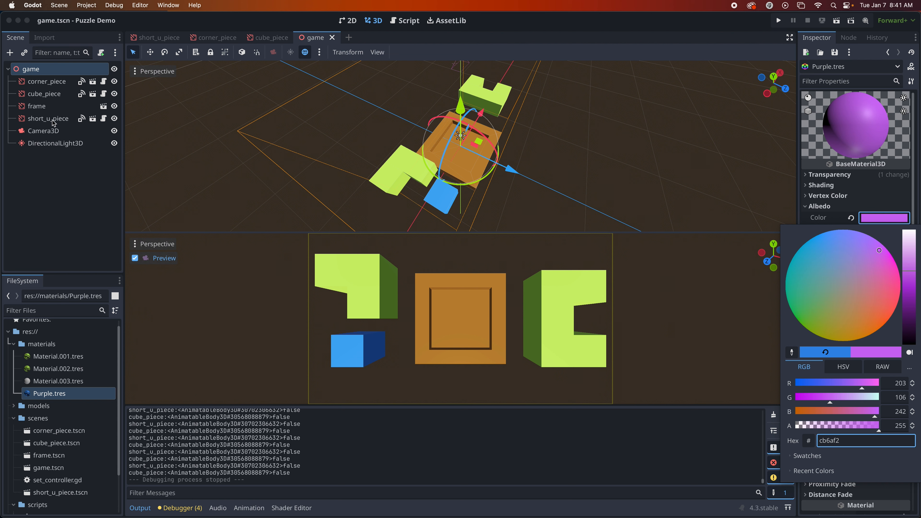
{"action": "left_click", "coordinate": [41, 121]}
Step: Open the short_u_piece scene from the game scene and enable Editable Children on its short-u node
{"action": "left_click", "coordinate": [36, 122]}
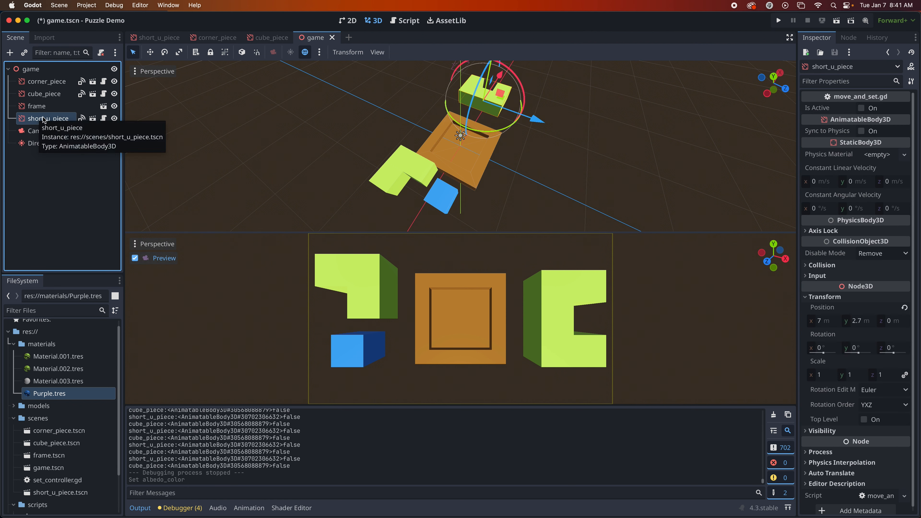
{"action": "left_click", "coordinate": [92, 119]}
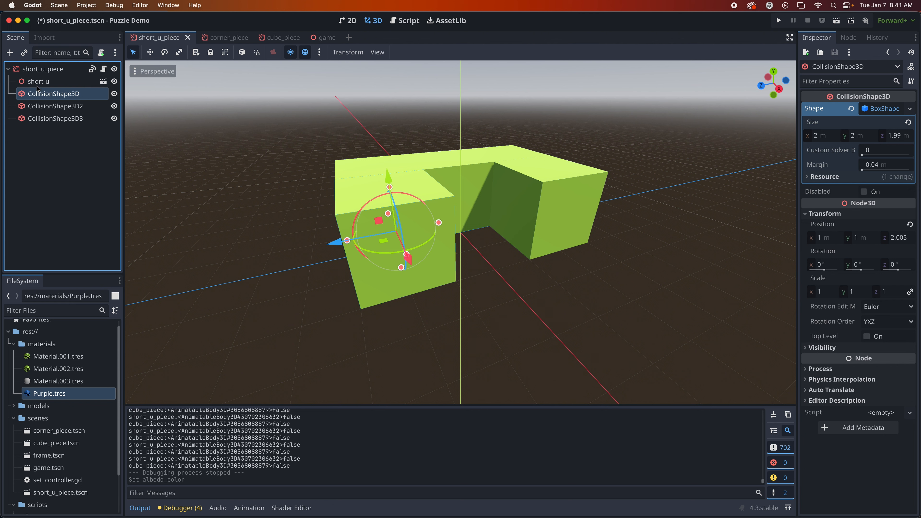
{"action": "left_click", "coordinate": [49, 84]}
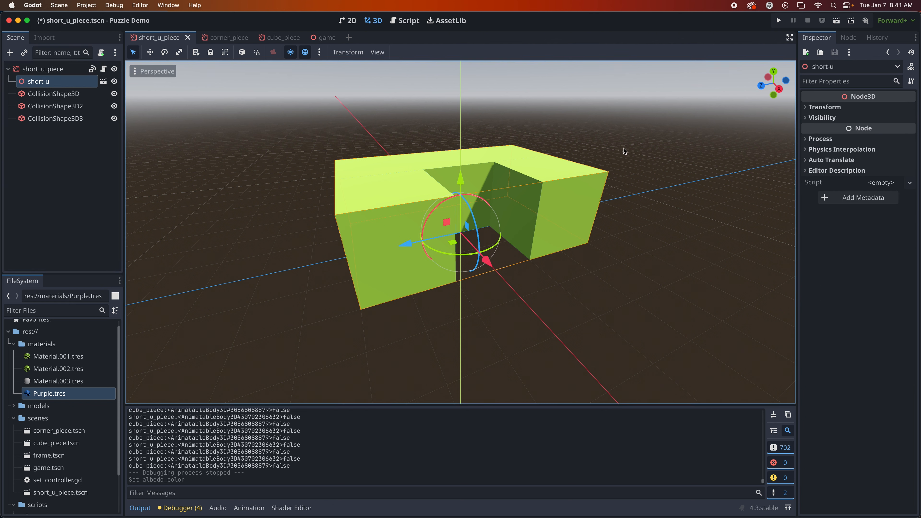
{"action": "left_click", "coordinate": [804, 118]}
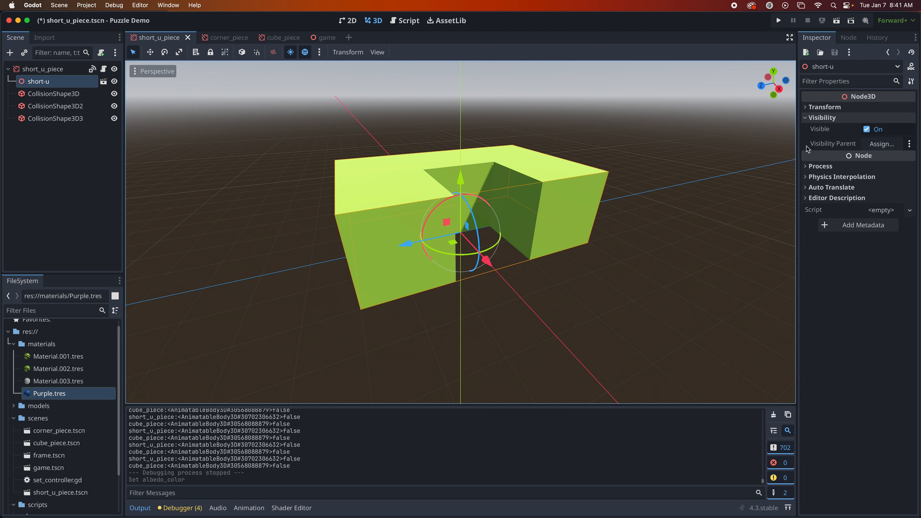
{"action": "right_click", "coordinate": [30, 84]}
{"action": "left_click", "coordinate": [73, 322]}
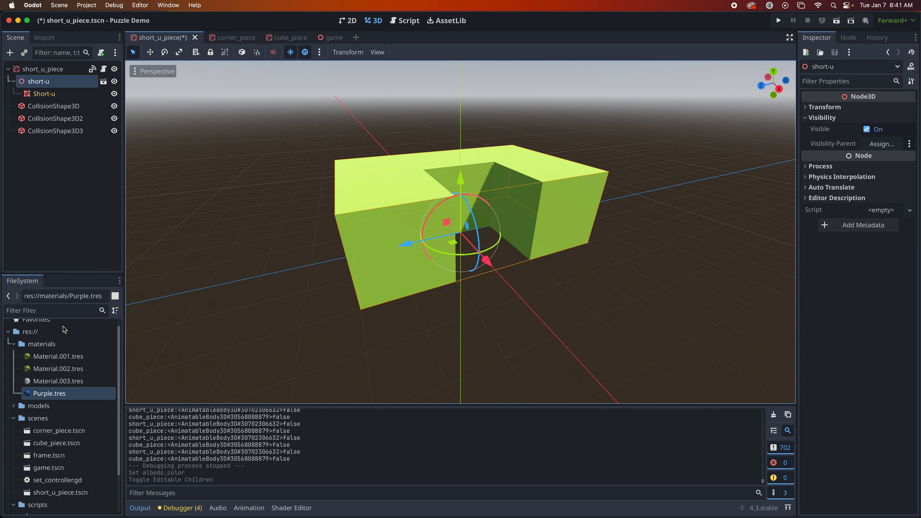
Step: Load Purple.tres from the materials folder as surface material override 0 on the Short-u mesh
{"action": "left_click", "coordinate": [43, 94]}
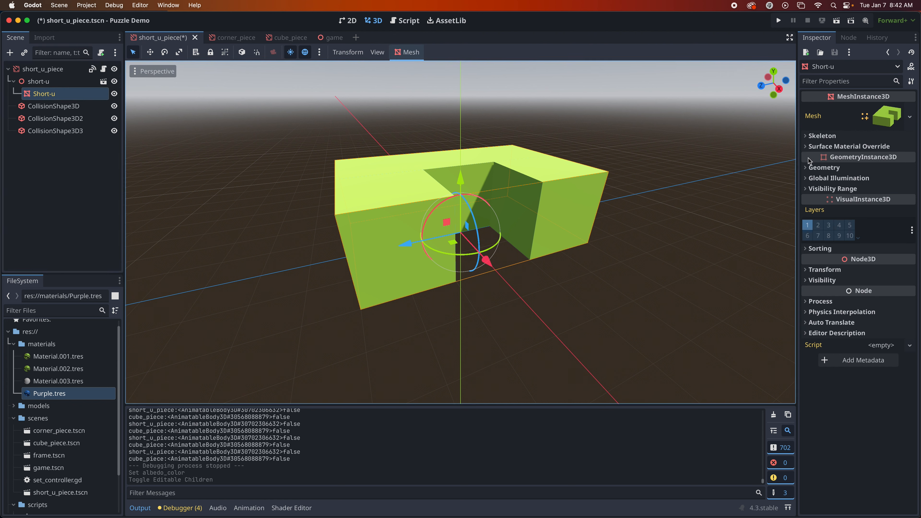
{"action": "left_click", "coordinate": [806, 147]}
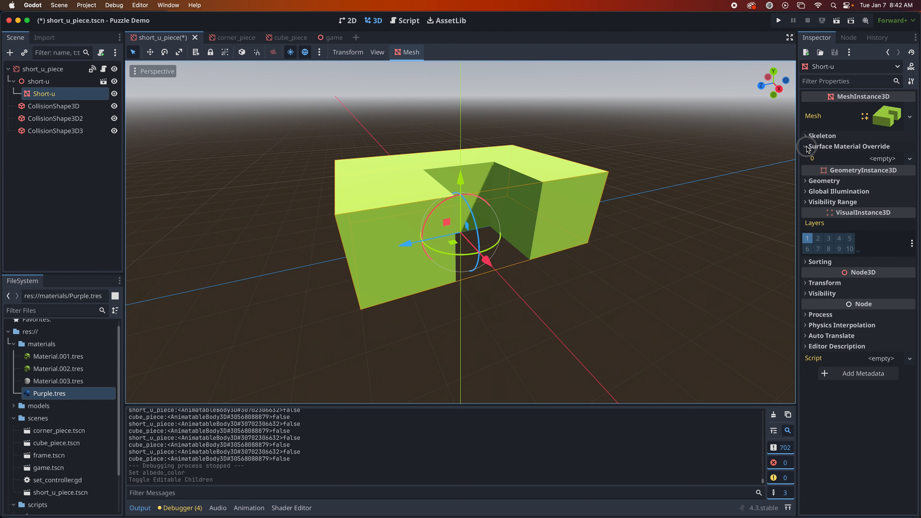
{"action": "left_click", "coordinate": [899, 161]}
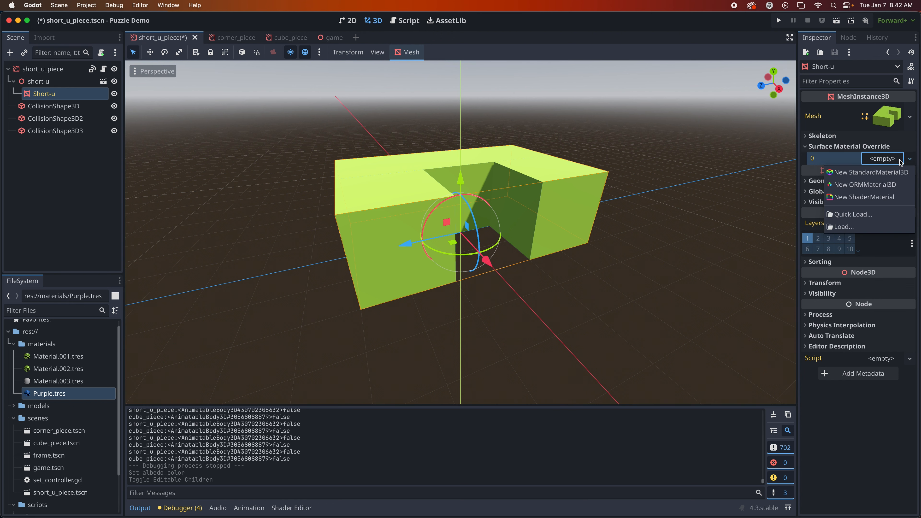
{"action": "left_click", "coordinate": [865, 226]}
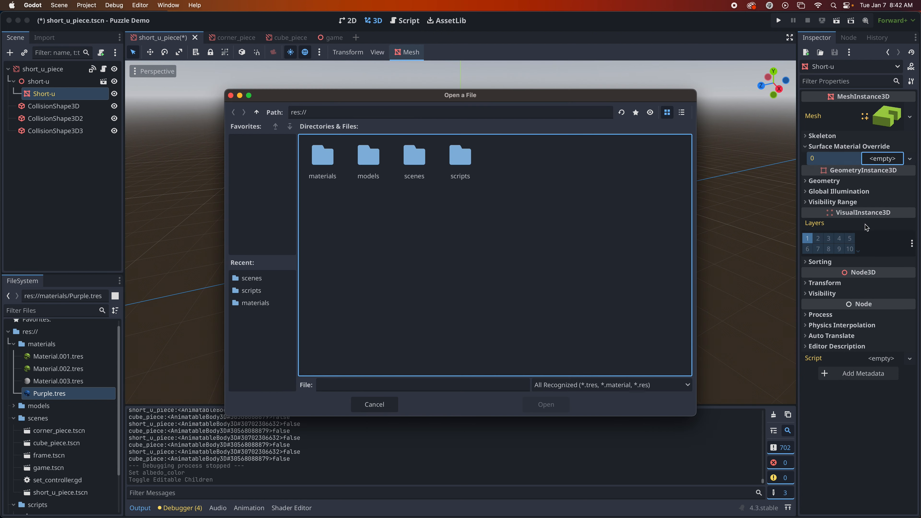
{"action": "double_click", "coordinate": [321, 160]}
{"action": "left_click", "coordinate": [464, 164]}
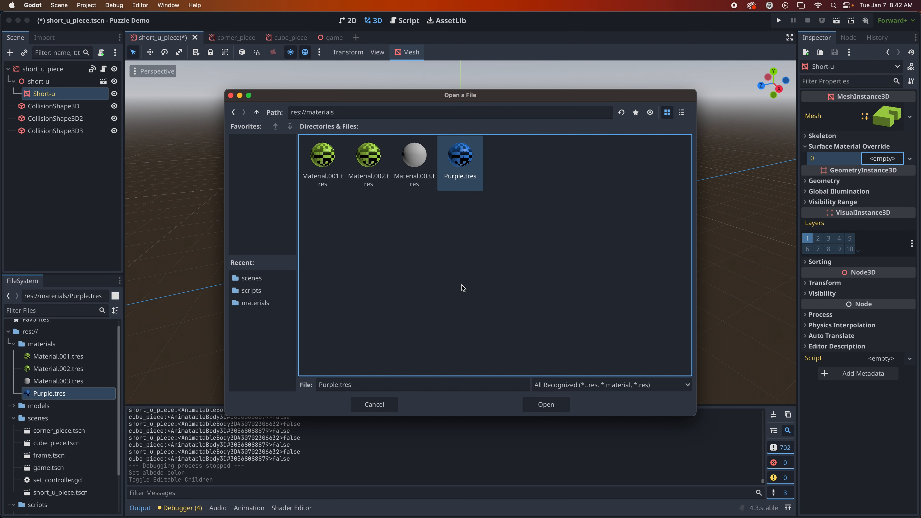
{"action": "left_click", "coordinate": [542, 407]}
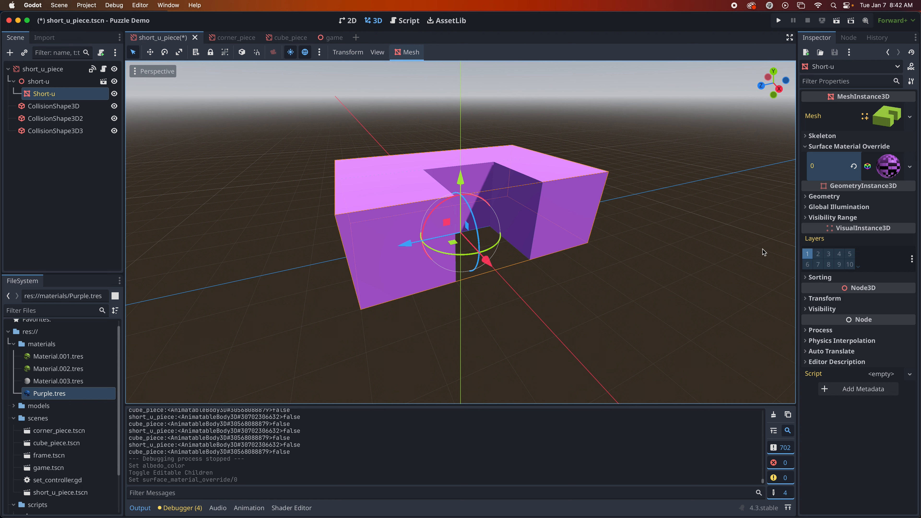
Step: Set the Purple material's metallic value to 0.73 and its specular value to 0.28
{"action": "left_click", "coordinate": [888, 166]}
{"action": "left_click_drag", "start_coordinate": [865, 290], "coordinate": [892, 292]}
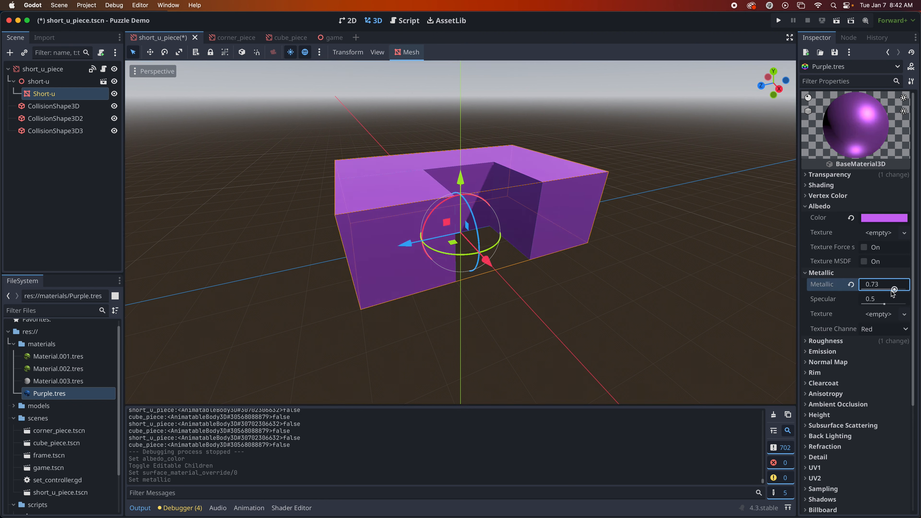
{"action": "mouse_move", "coordinate": [884, 305]}
{"action": "left_mouse_down"}
{"action": "mouse_move", "coordinate": [869, 307]}
{"action": "mouse_move", "coordinate": [894, 306]}
{"action": "mouse_move", "coordinate": [875, 306]}
{"action": "left_mouse_up"}
Step: Try emission on the Purple material with an energy multiplier of 0.52, and disable emission again
{"action": "left_click", "coordinate": [812, 352]}
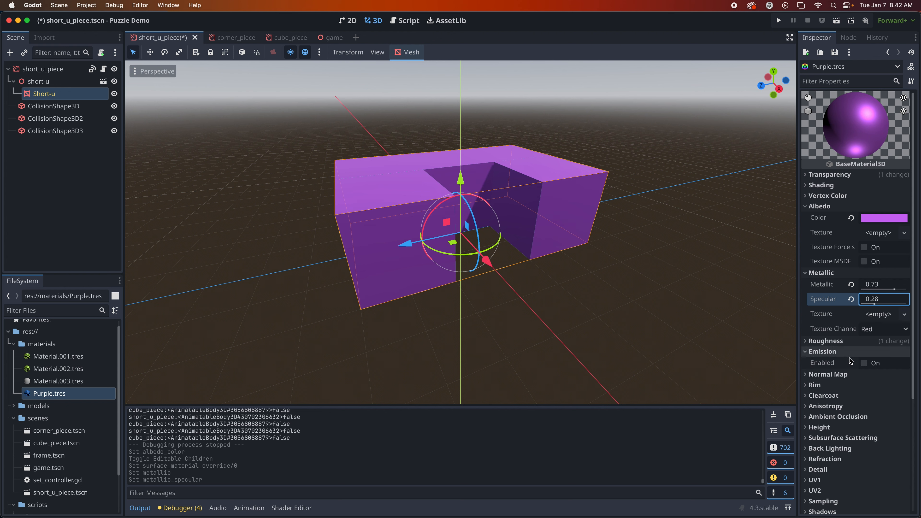
{"action": "left_click", "coordinate": [864, 363]}
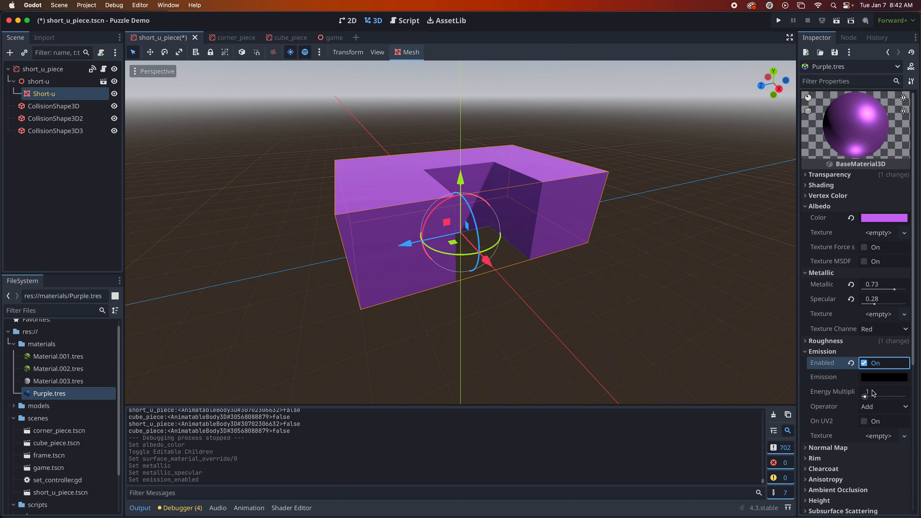
{"action": "left_click_drag", "start_coordinate": [871, 397], "coordinate": [871, 397]}
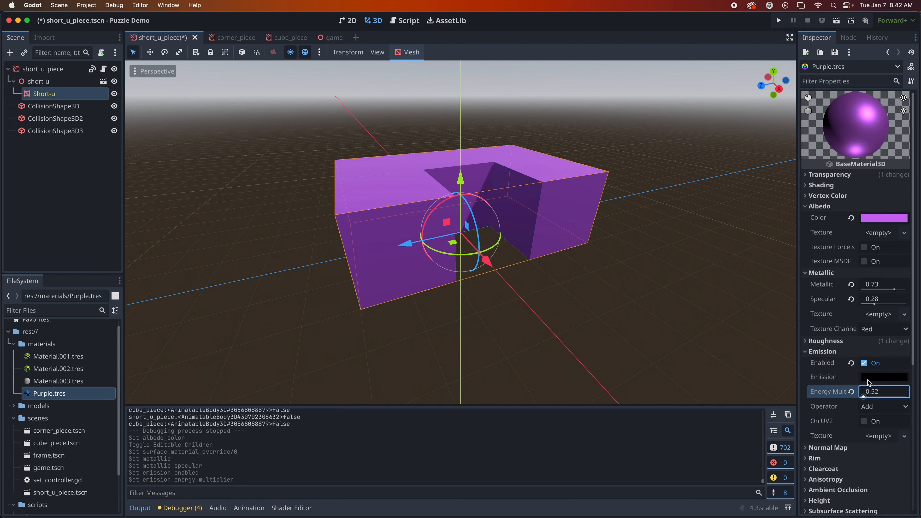
{"action": "left_click", "coordinate": [864, 363]}
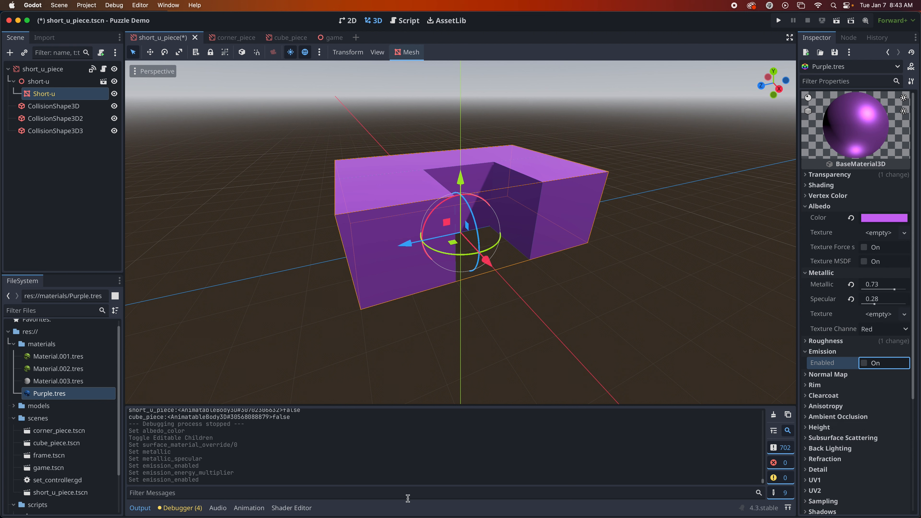
Step: Examine the file actions available for corner.blend in the models/set2 folder
{"action": "left_click", "coordinate": [14, 407]}
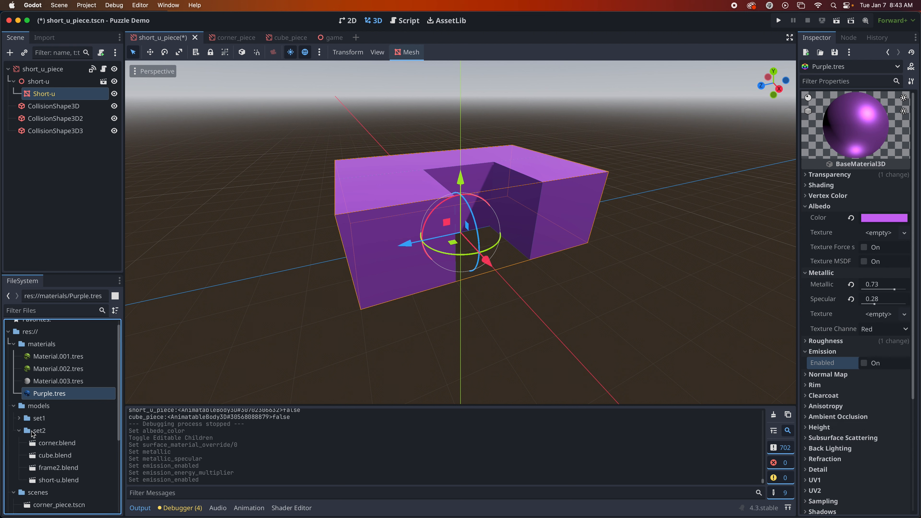
{"action": "left_click", "coordinate": [50, 443]}
{"action": "right_click", "coordinate": [50, 443]}
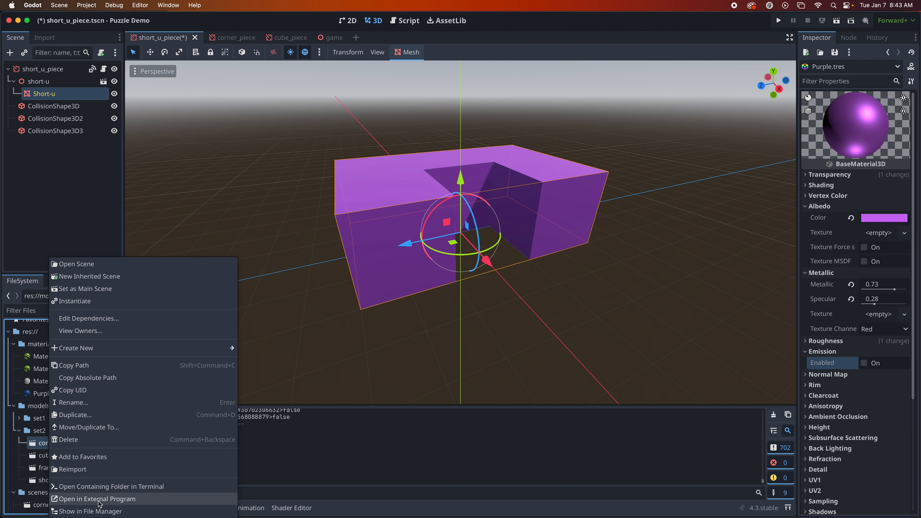
{"action": "left_click", "coordinate": [278, 468]}
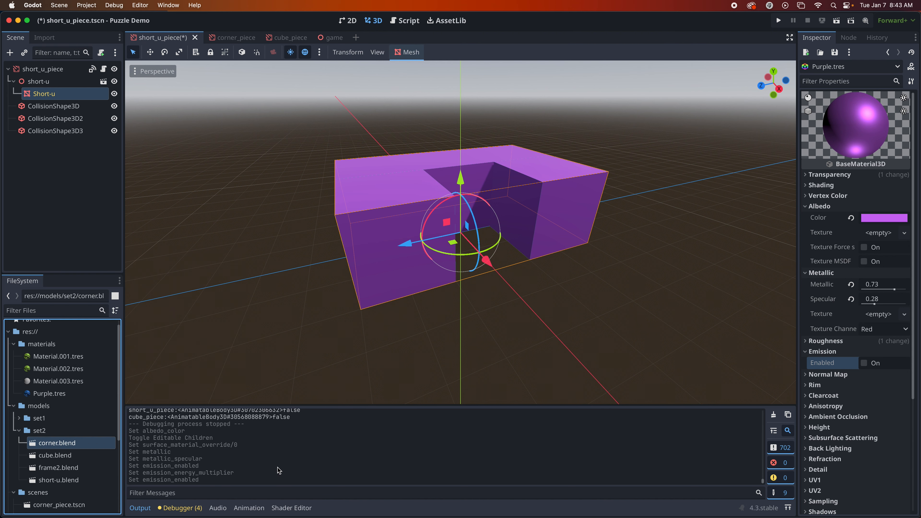
Step: Set the Purple material's albedo colour to a pinker purple, hex df54f3
{"action": "left_click", "coordinate": [884, 218]}
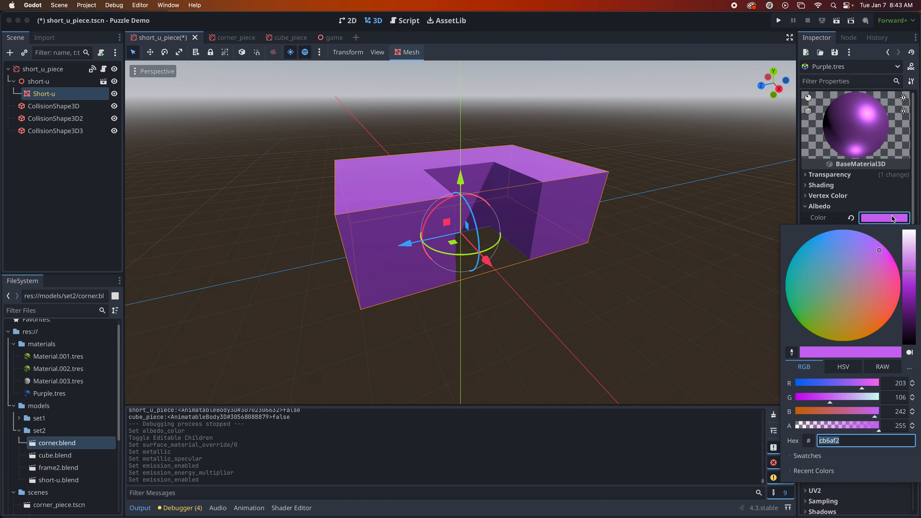
{"action": "mouse_move", "coordinate": [880, 252]}
{"action": "left_mouse_down"}
{"action": "mouse_move", "coordinate": [896, 263]}
{"action": "mouse_move", "coordinate": [798, 289]}
{"action": "mouse_move", "coordinate": [807, 308]}
{"action": "mouse_move", "coordinate": [841, 309]}
{"action": "mouse_move", "coordinate": [891, 266]}
{"action": "mouse_move", "coordinate": [886, 254]}
{"action": "left_mouse_up"}
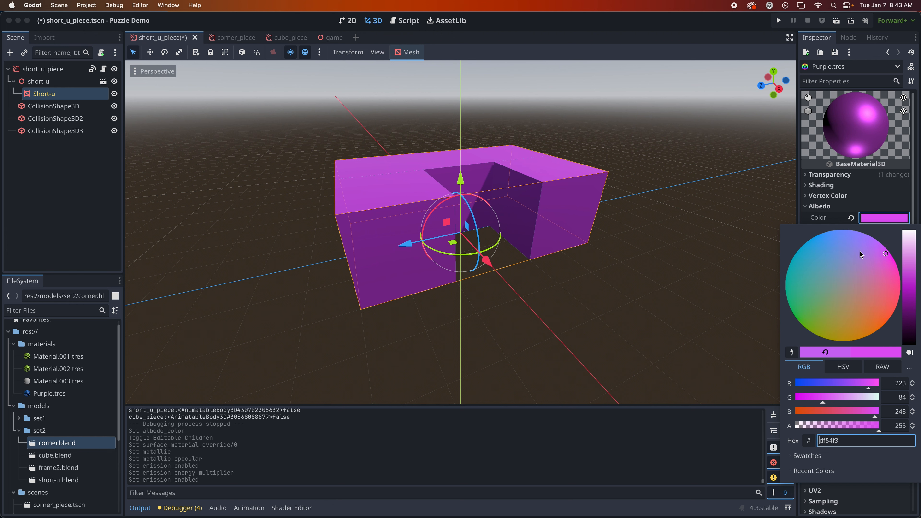
{"action": "left_click", "coordinate": [772, 206]}
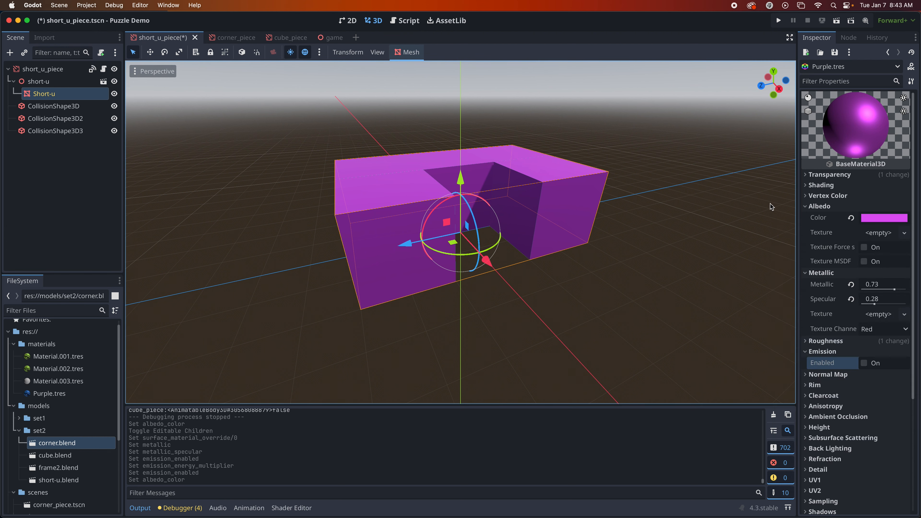